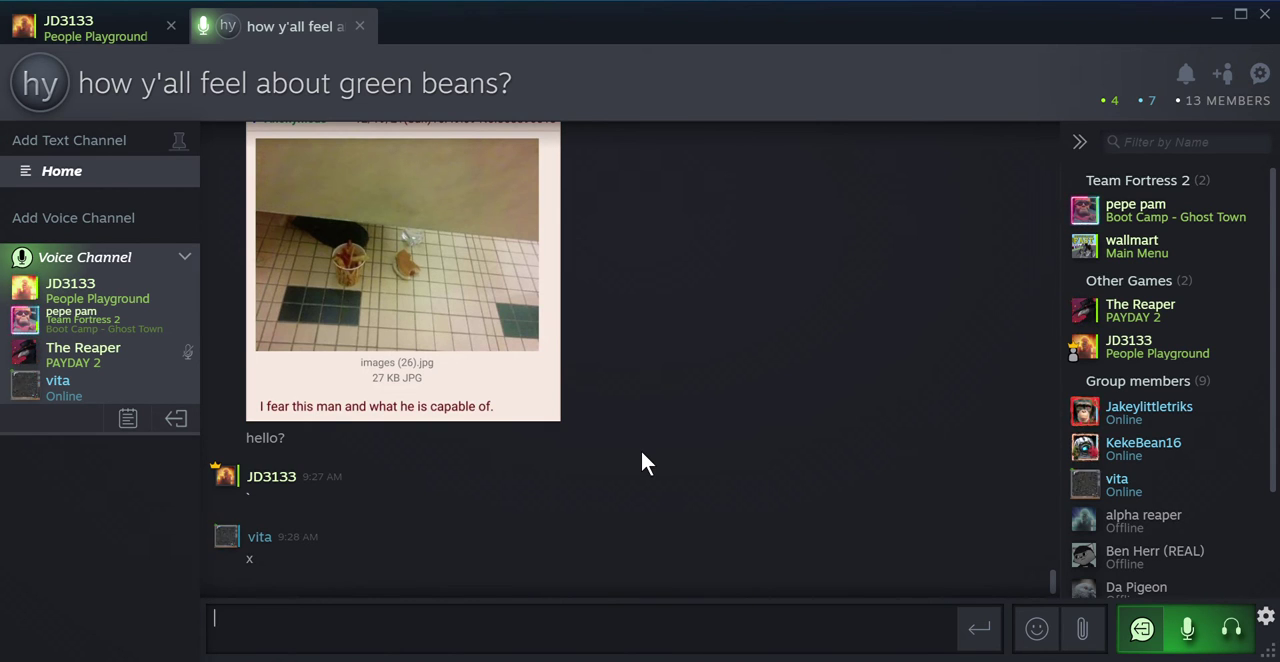
scroll(545, 461, "up", 3)
scroll(545, 461, "up", 5)
scroll(590, 455, "up", 5)
scroll(590, 455, "down", 5)
scroll(632, 410, "down", 5)
scroll(632, 410, "down", 3)
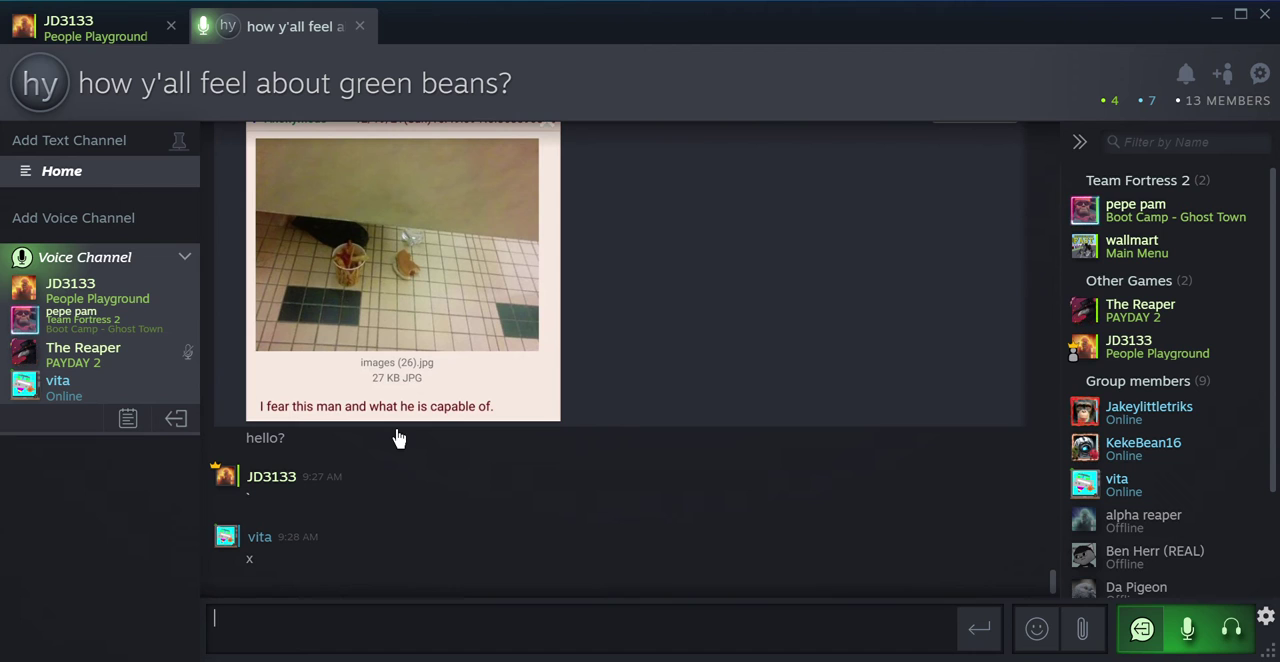
type("war ")
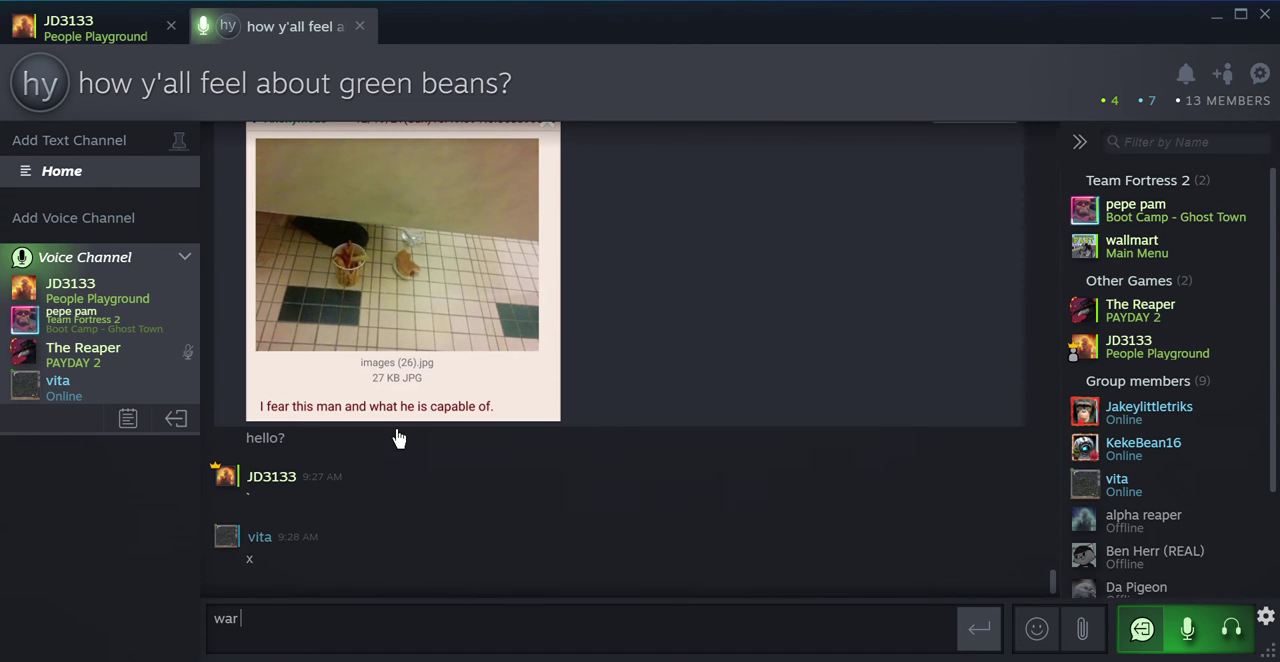
type("crimes")
Send 'war crimes' to the green beans group chat
key("Return")
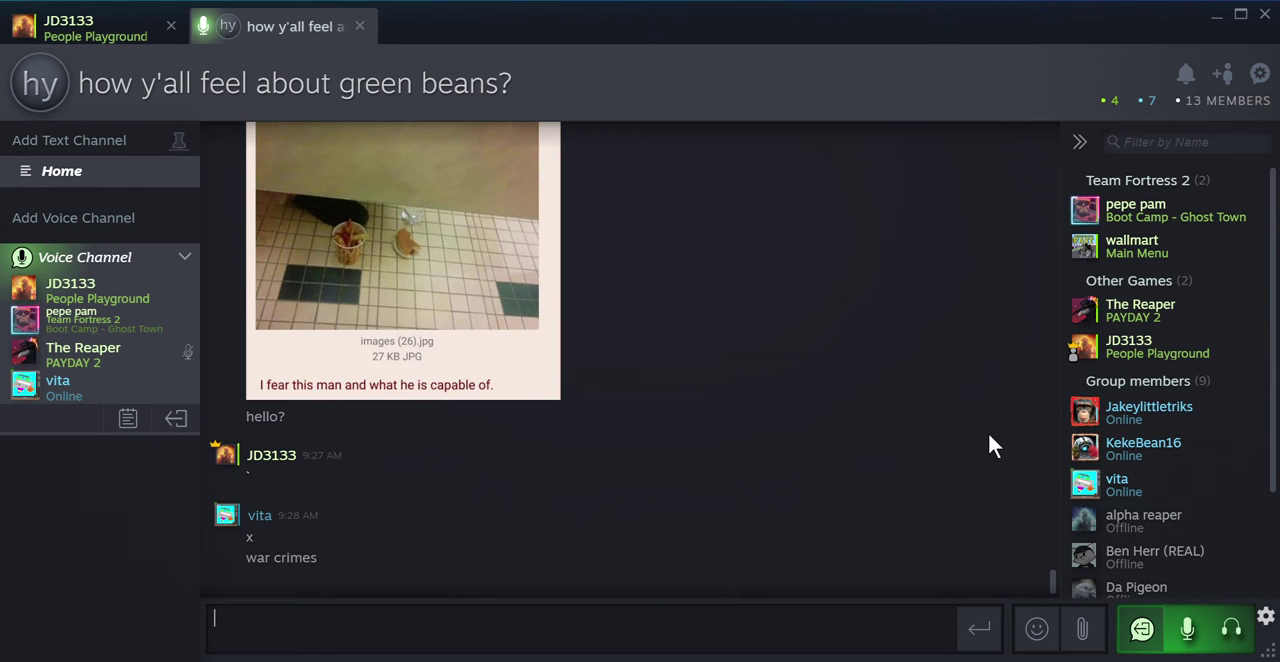
scroll(1093, 397, "down", 2)
scroll(1093, 397, "down", 1)
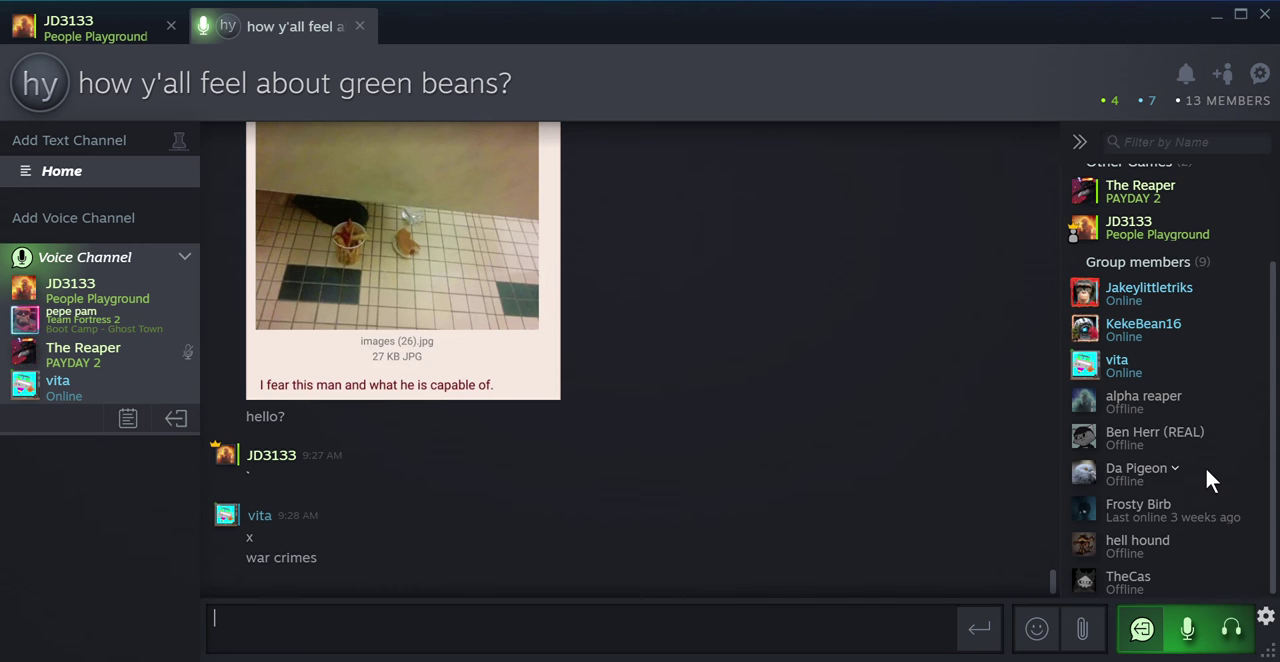
scroll(1204, 464, "up", 1)
scroll(1187, 449, "up", 3)
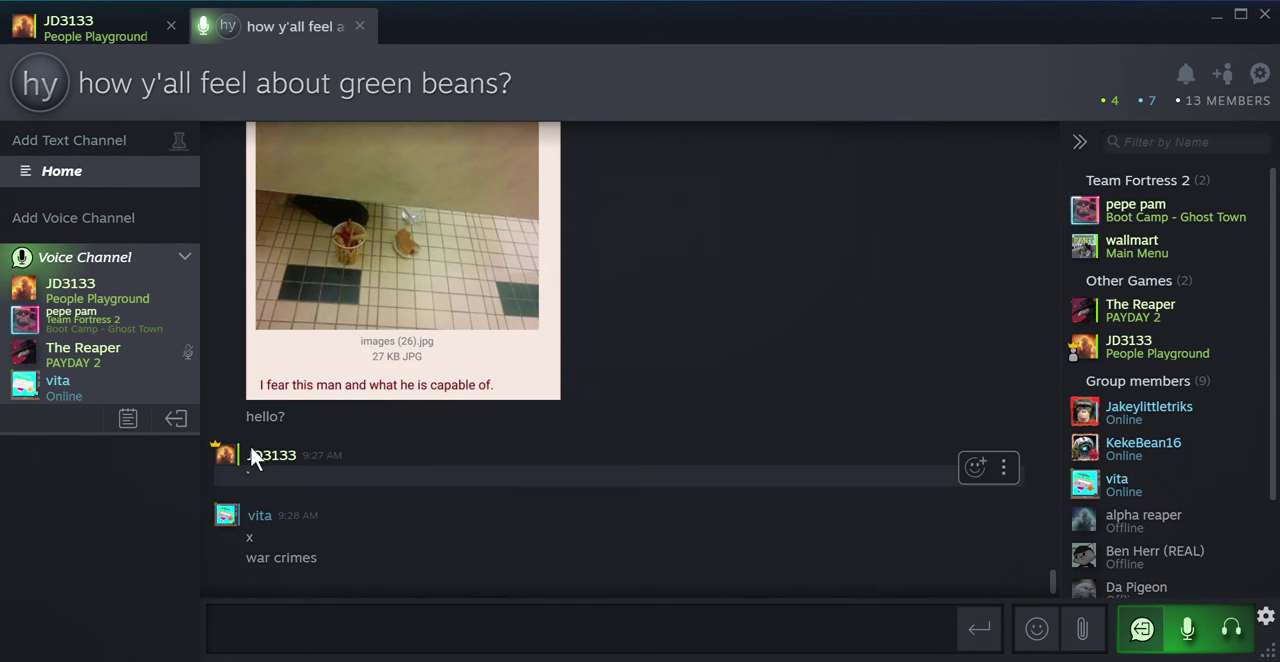
scroll(214, 340, "up", 5)
scroll(208, 336, "up", 3)
scroll(208, 338, "down", 3)
scroll(208, 338, "down", 5)
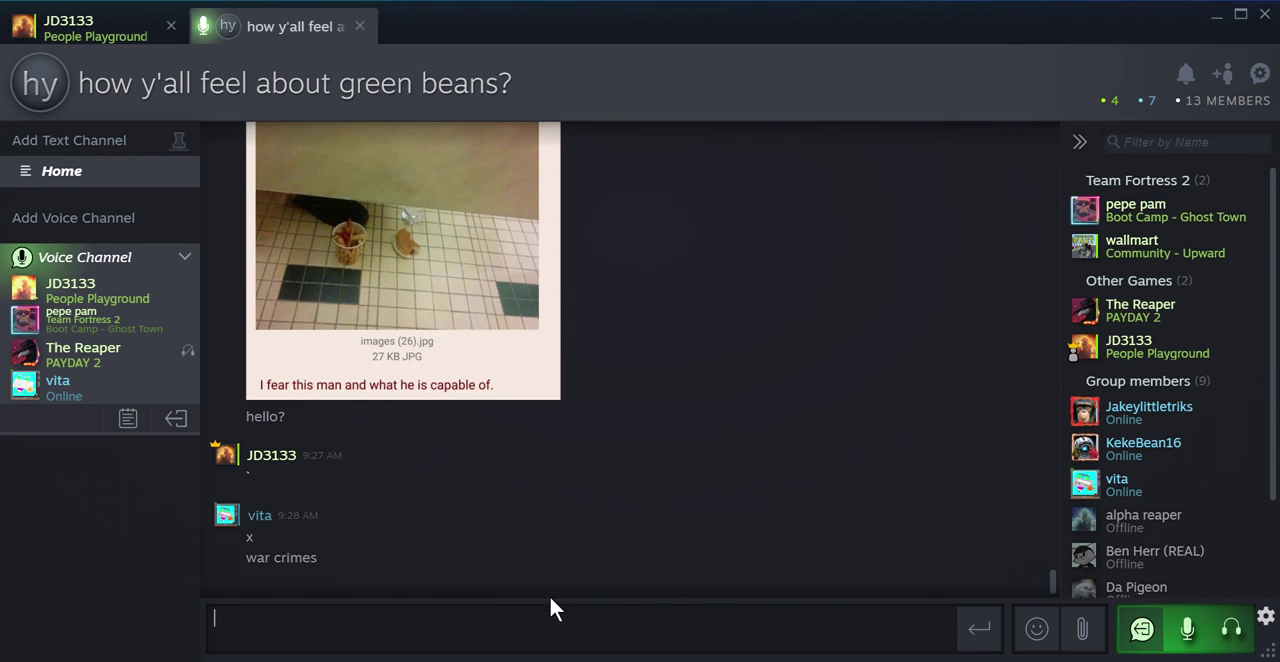
Post the keyboard-mash message 'hujhhLUDSK>JhuIDGWhiuIWGDhkiW' to the green beans group
left_click(563, 621)
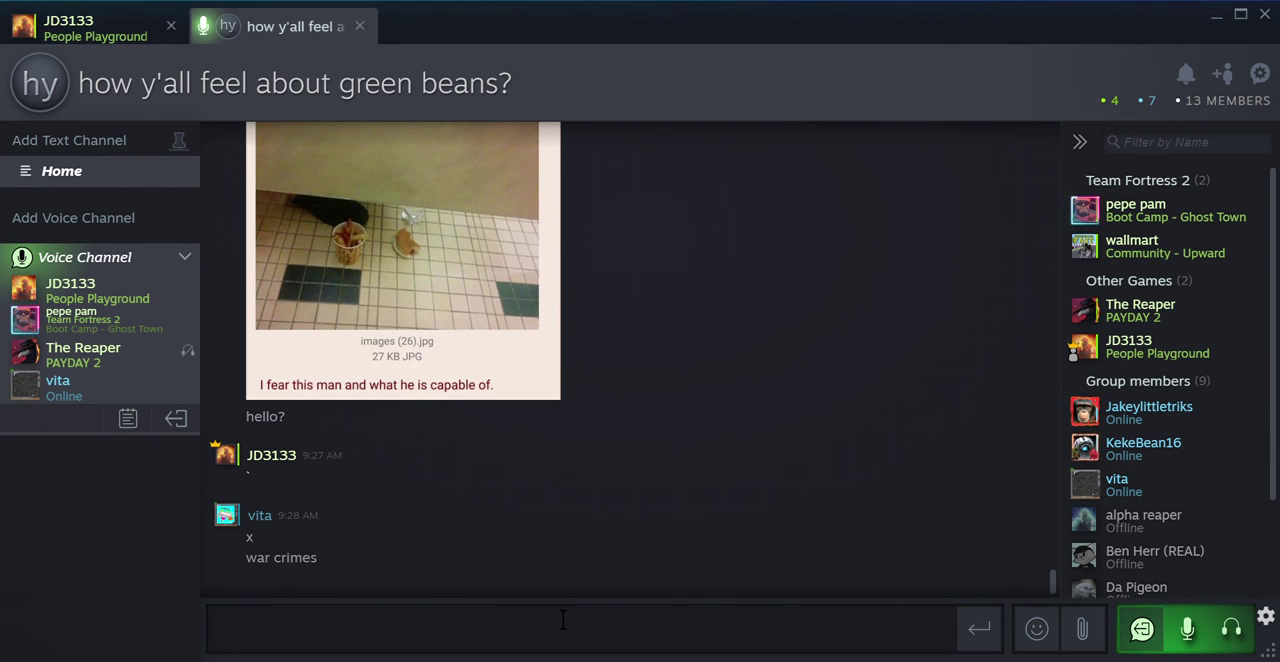
type("hujhhLUDSK>Jh")
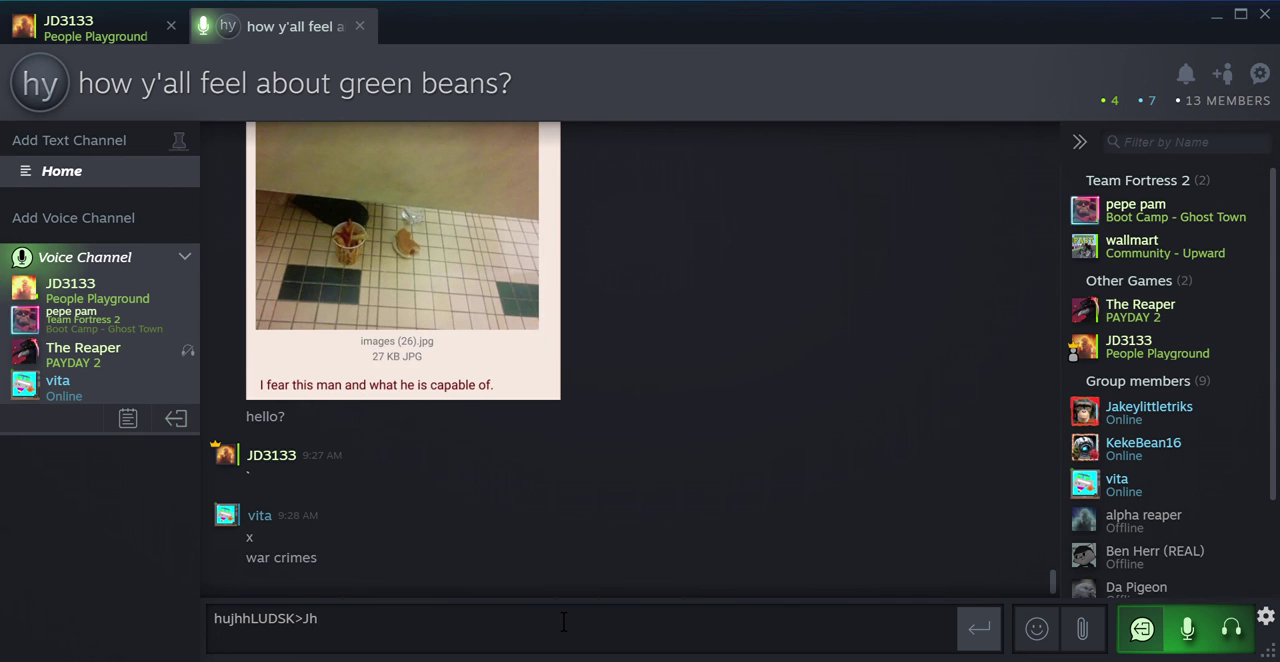
type("uIDGWhiuIWGDhkiW")
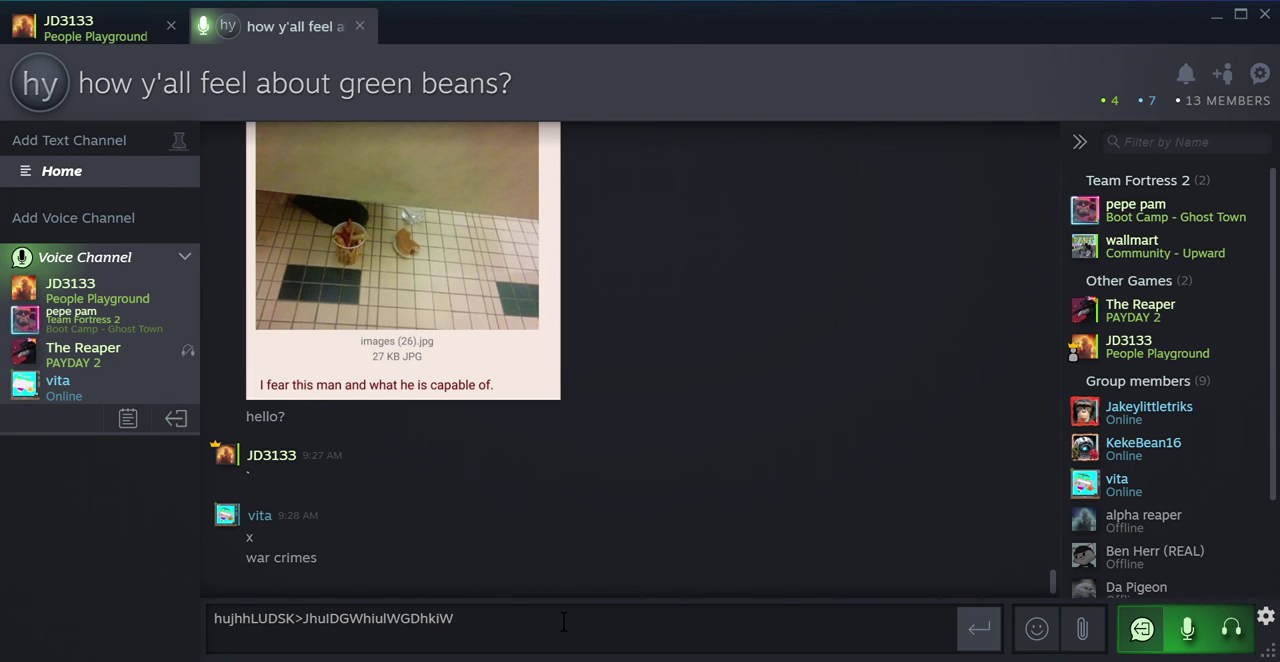
key("Return")
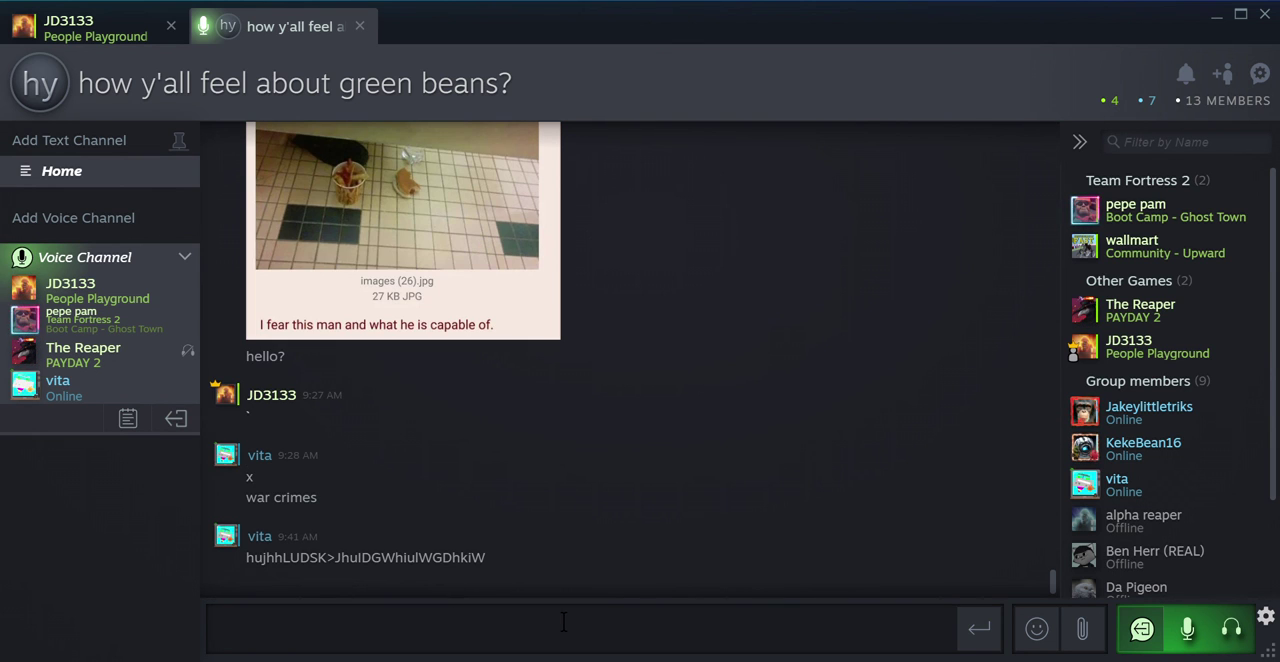